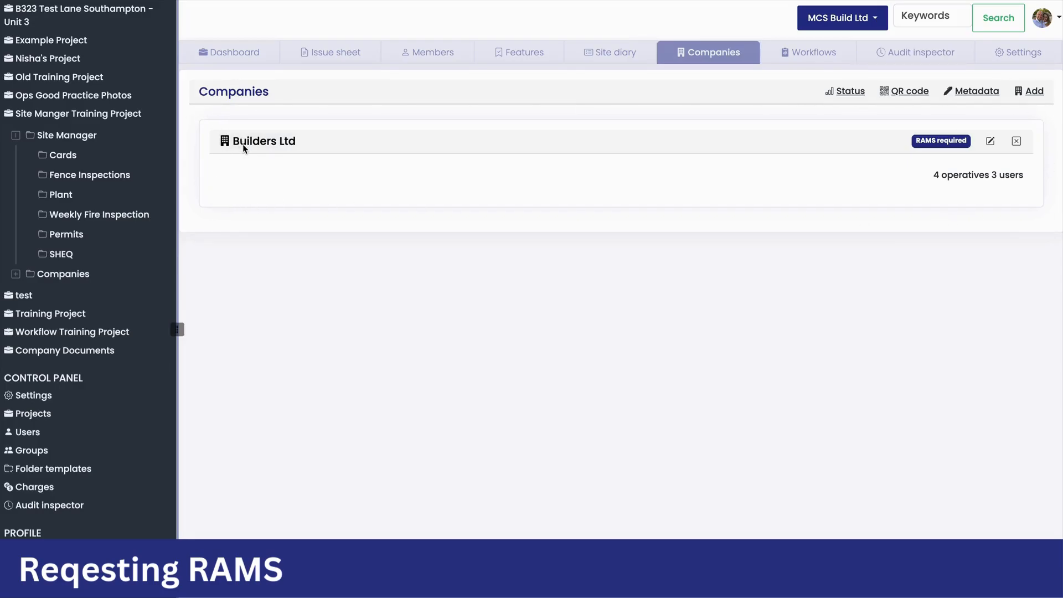
Step: Request a RAMS document from Builders Ltd, choosing the last manager offered as recipient and checking the request's expiry date and message
left_click(267, 142)
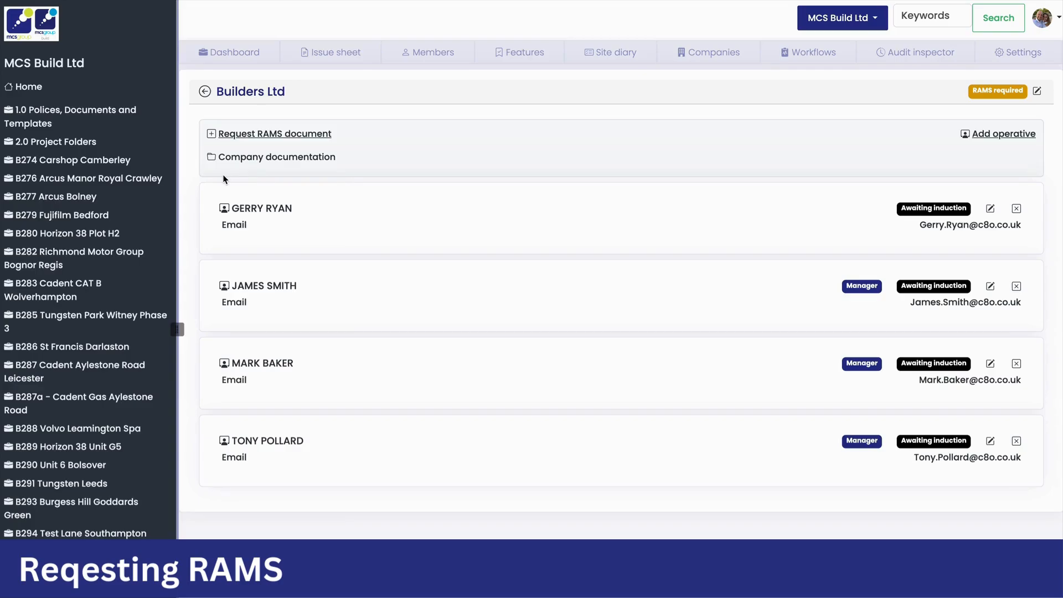
left_click(246, 136)
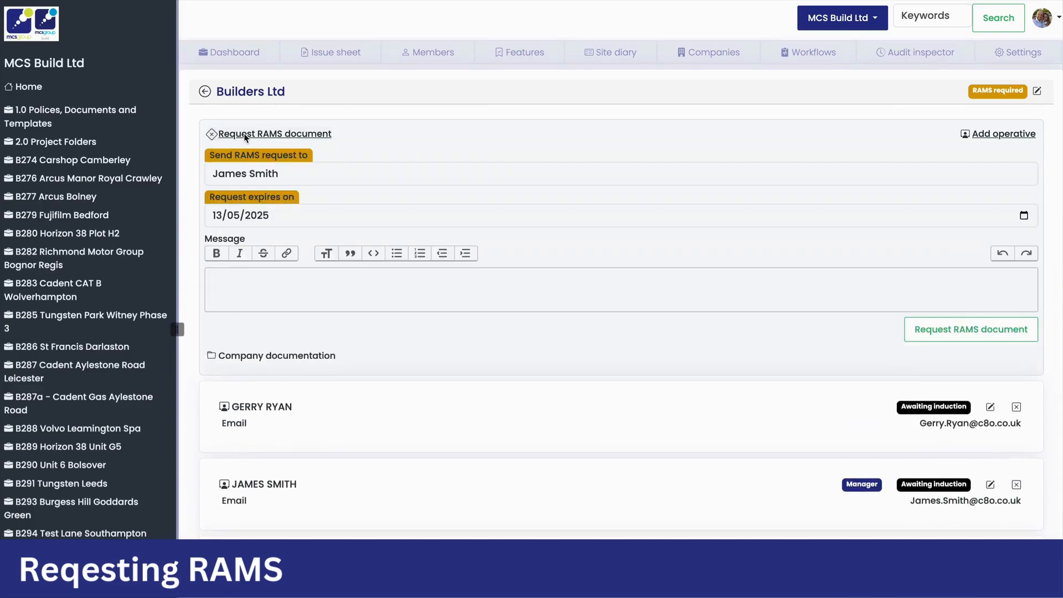
left_click(247, 166)
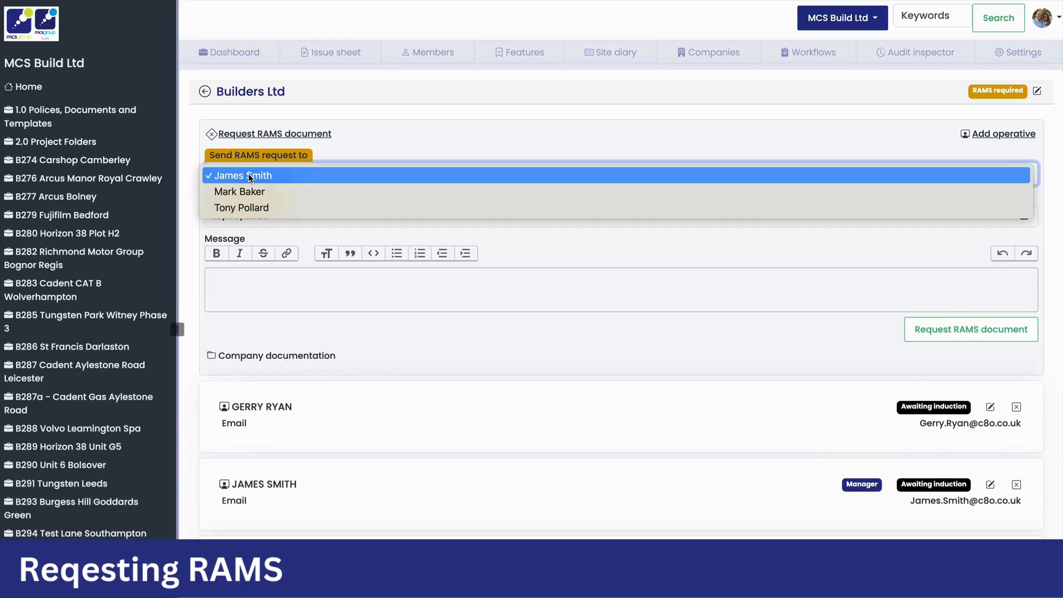
left_click(252, 207)
left_click(263, 280)
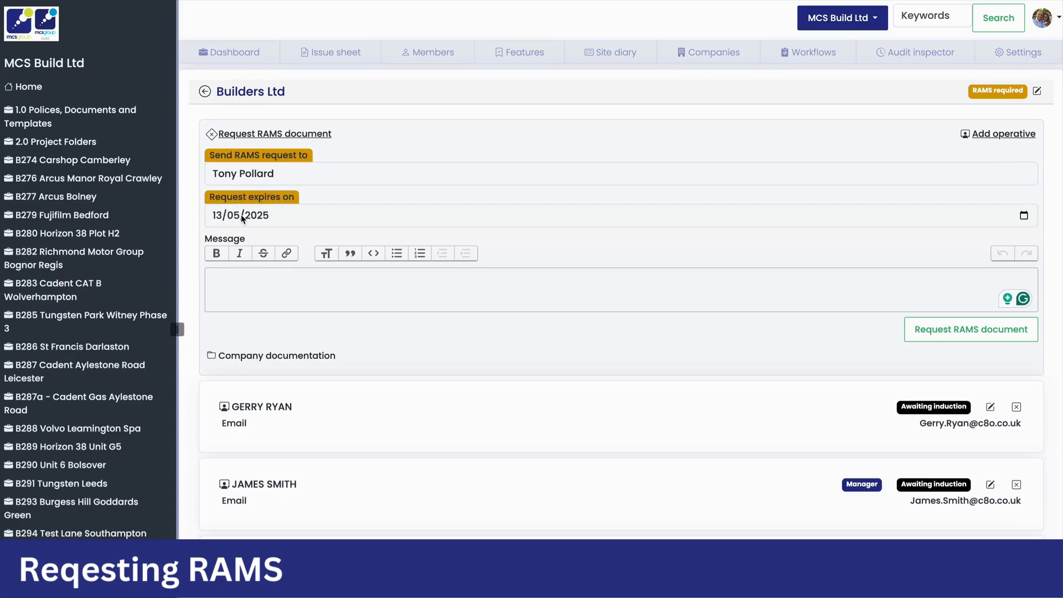
left_click(1024, 216)
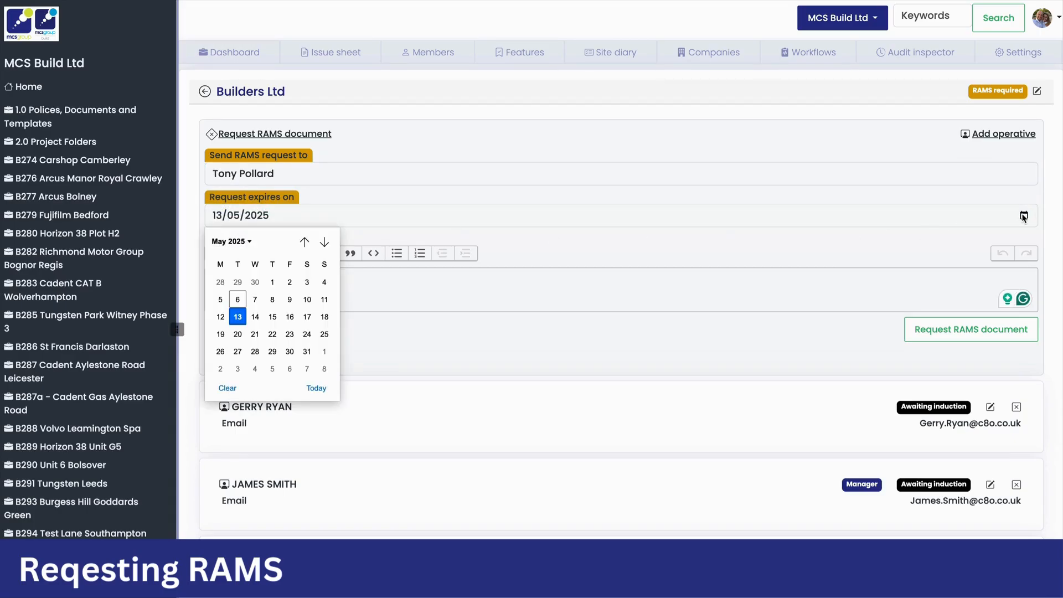
left_click(693, 294)
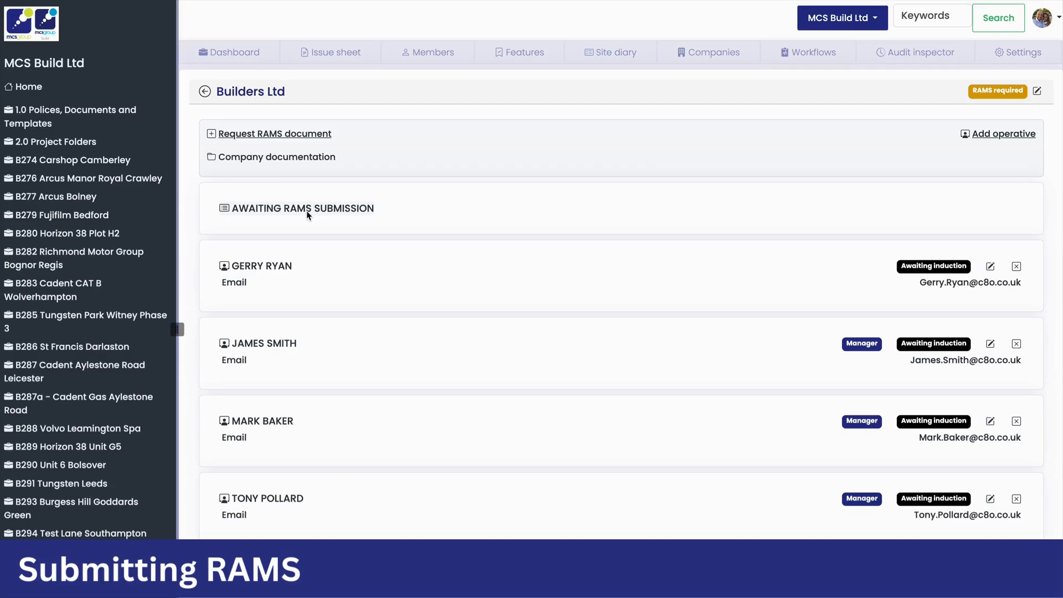
Step: Select the request link in the awaiting RAMS submission entry and upload RAMS Doc.pdf on the linked request page
left_click(308, 213)
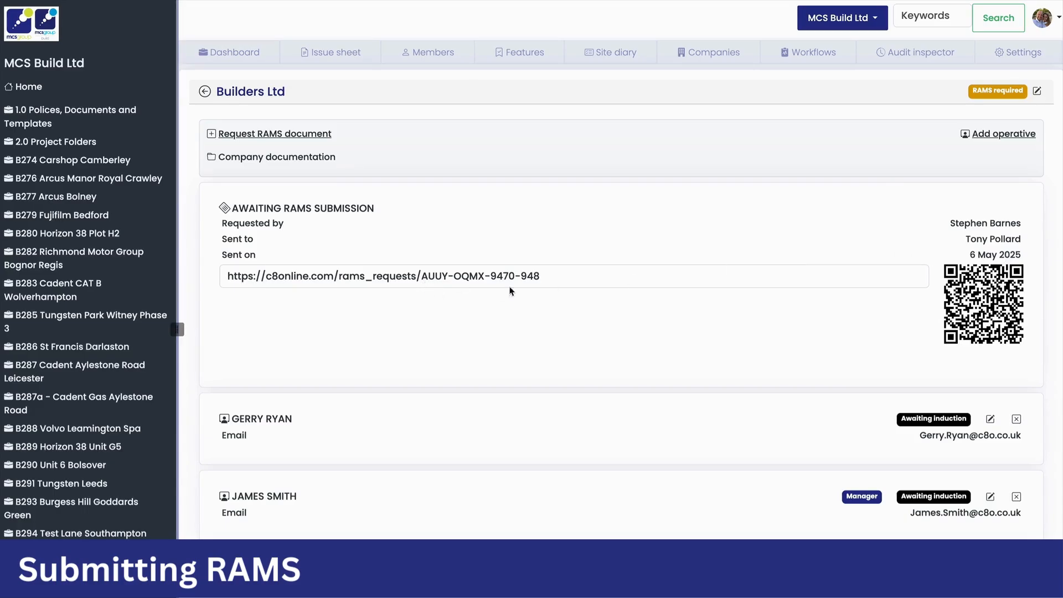
left_click(667, 277)
key("ctrl+a")
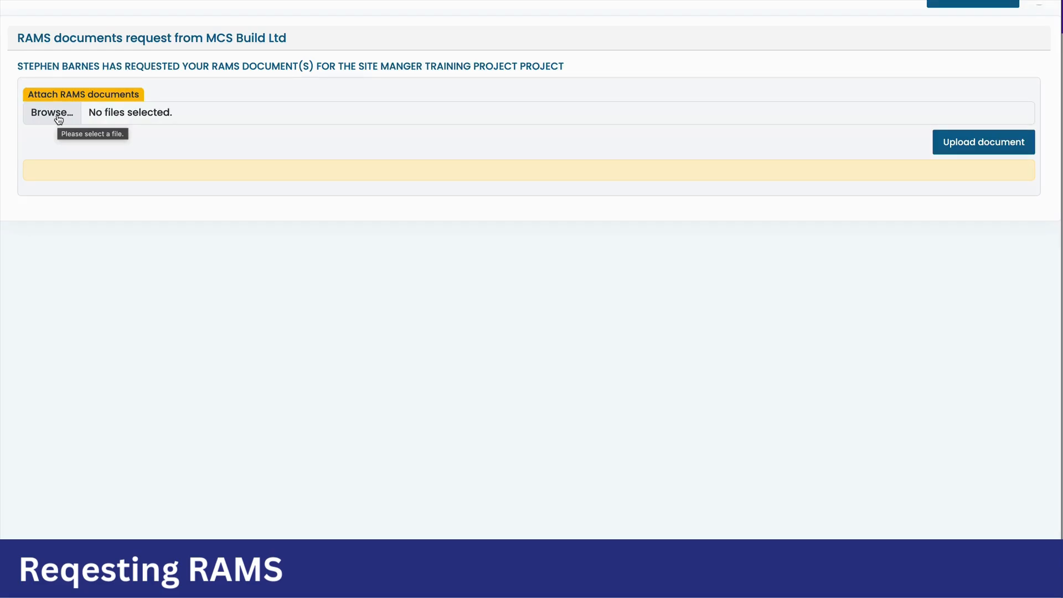
left_click(959, 147)
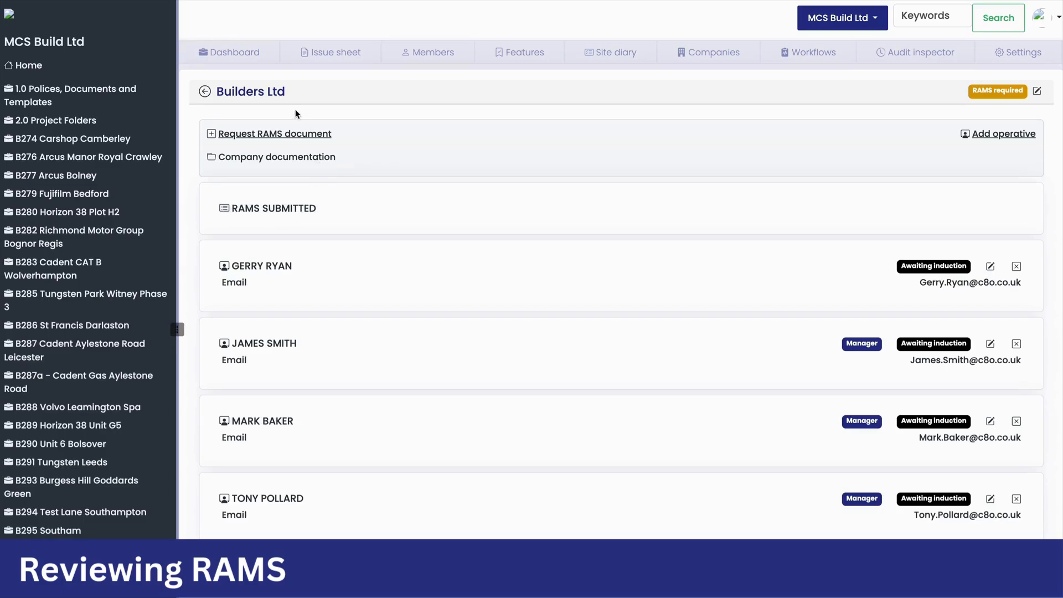
Step: Open the submitted RAMS entry and examine the questions in its approval sheet and checklist
left_click(289, 209)
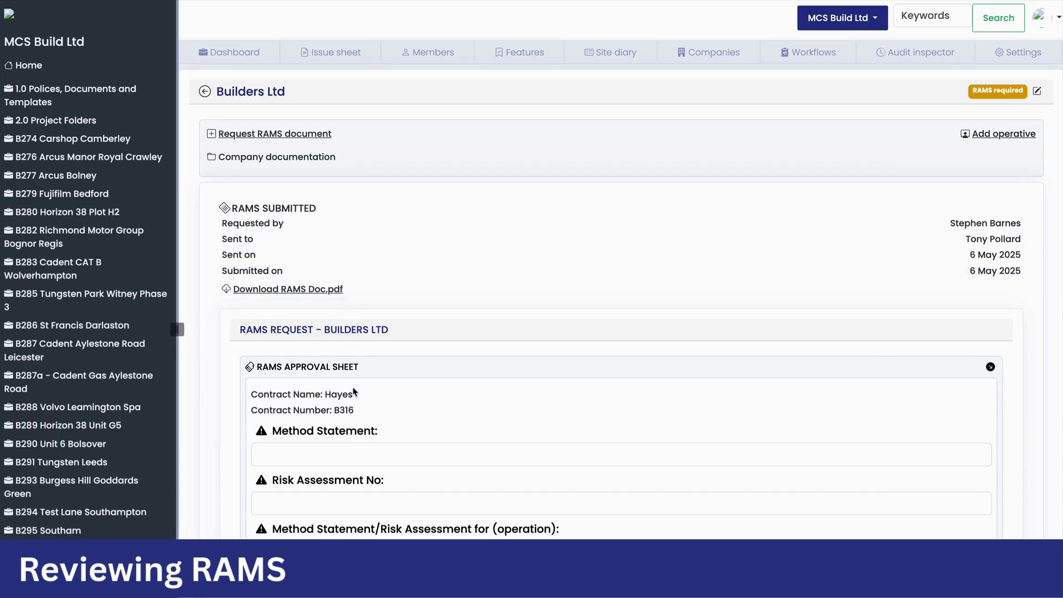
scroll(357, 275, "down", 3)
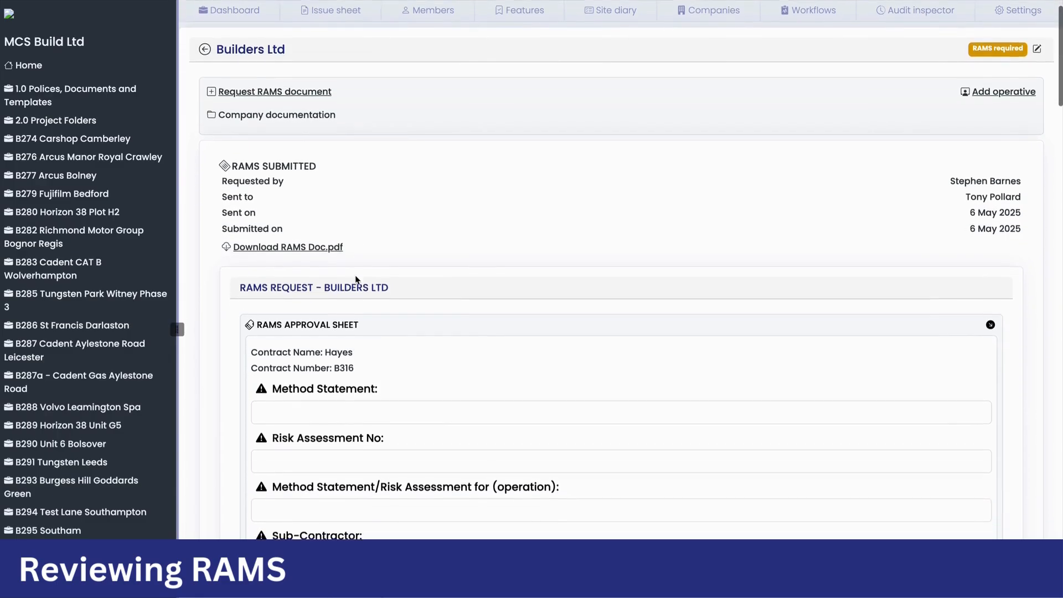
scroll(356, 276, "down", 1)
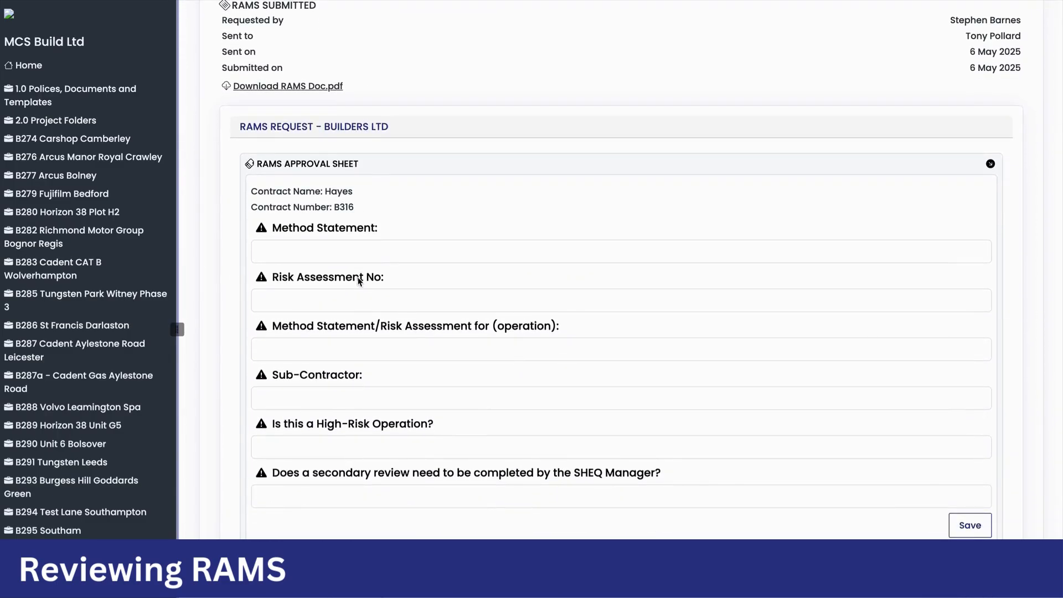
scroll(362, 282, "down", 2)
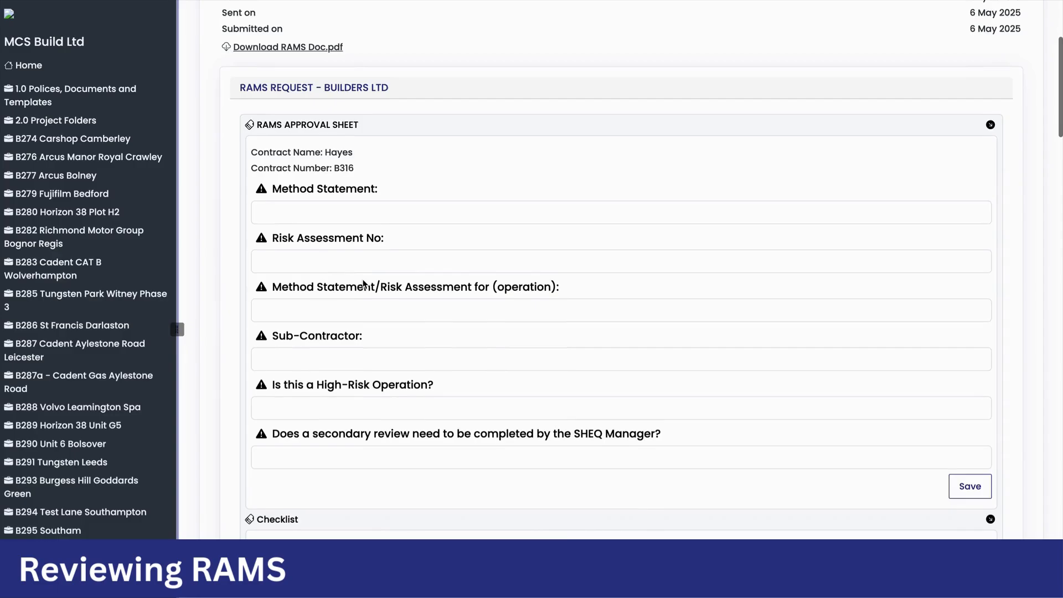
scroll(362, 283, "down", 5)
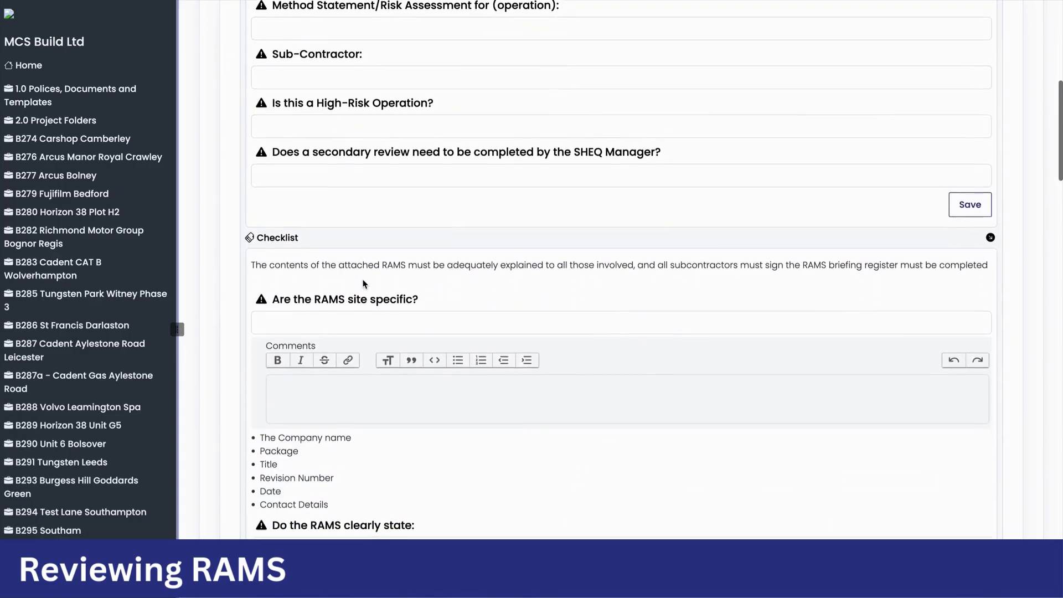
scroll(872, 275, "down", 4)
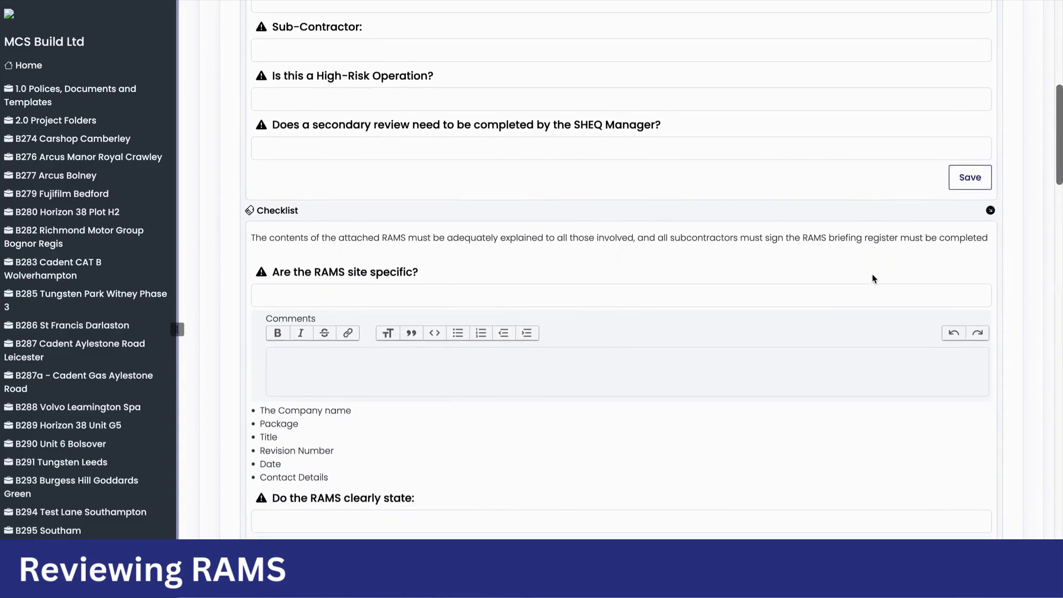
scroll(873, 275, "down", 8)
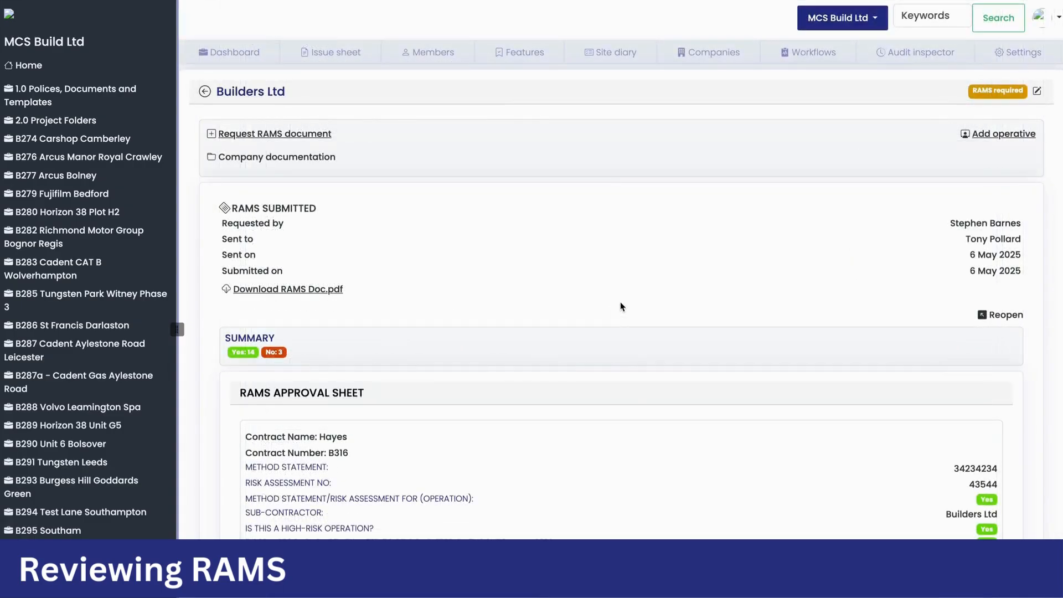
Step: Review the summary, approval sheet answers and checklist answers of the completed RAMS review, through to the approval options
scroll(620, 306, "down", 1)
scroll(620, 302, "down", 2)
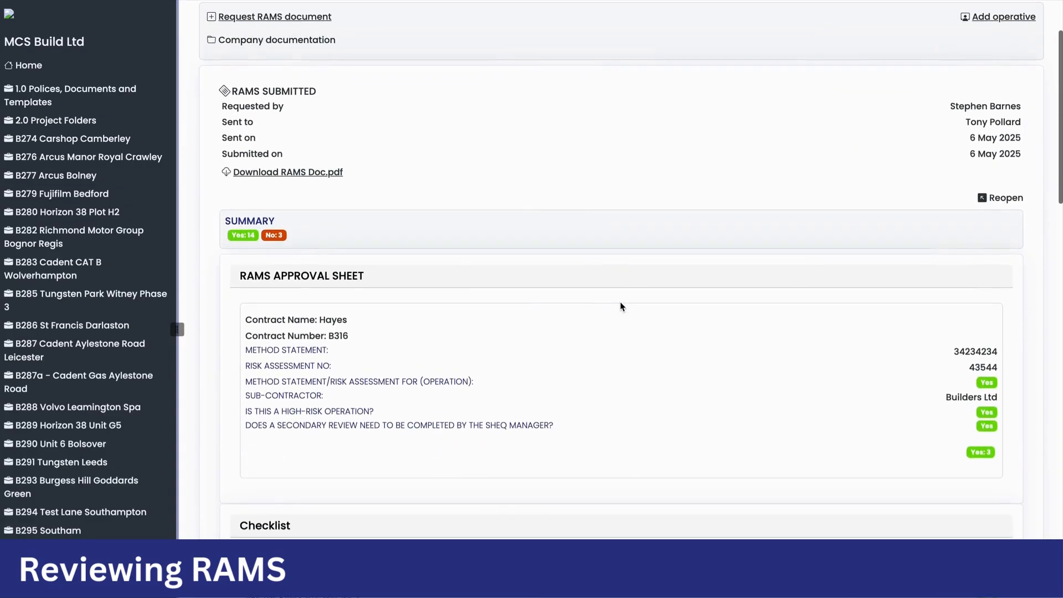
scroll(620, 305, "down", 1)
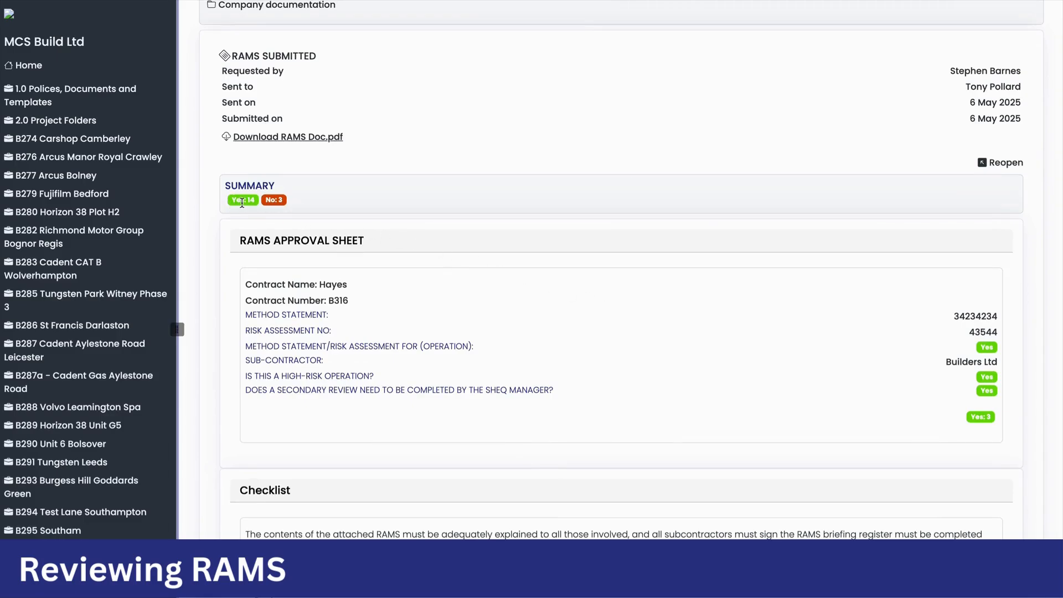
scroll(651, 345, "down", 8)
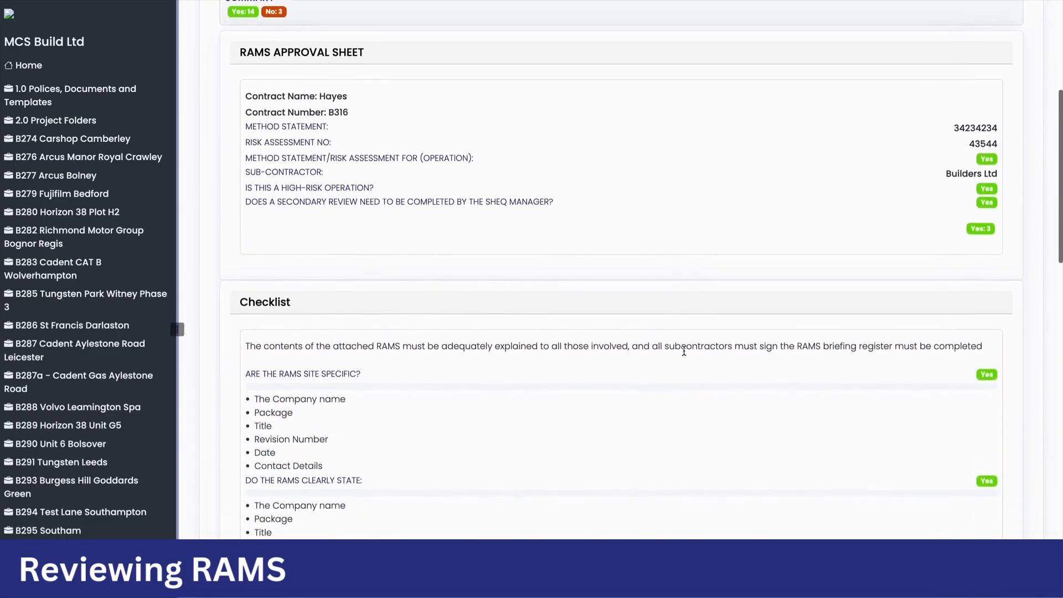
scroll(672, 348, "down", 14)
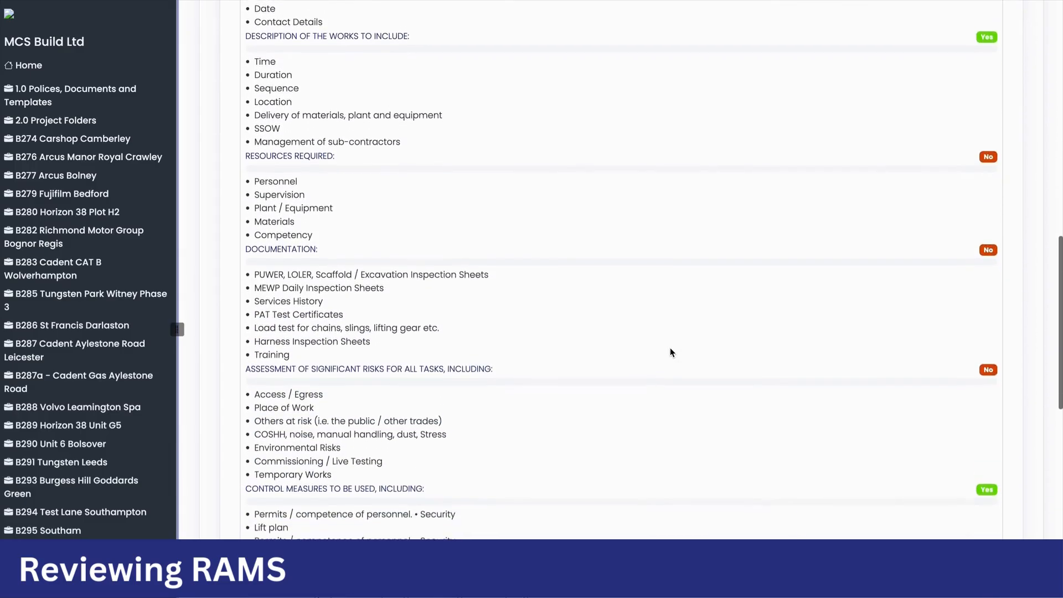
scroll(667, 347, "down", 9)
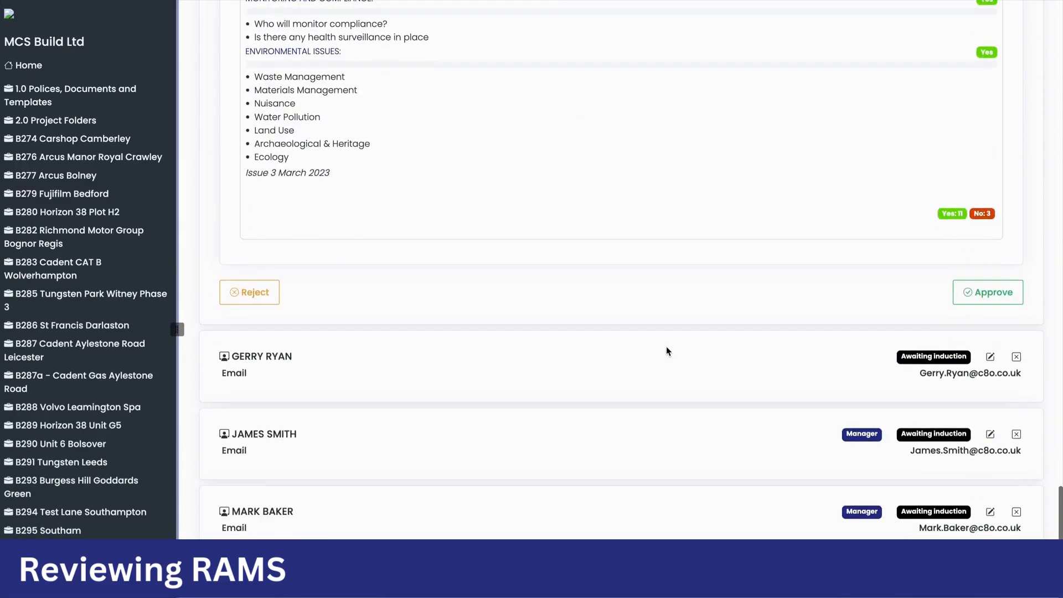
scroll(666, 346, "up", 2)
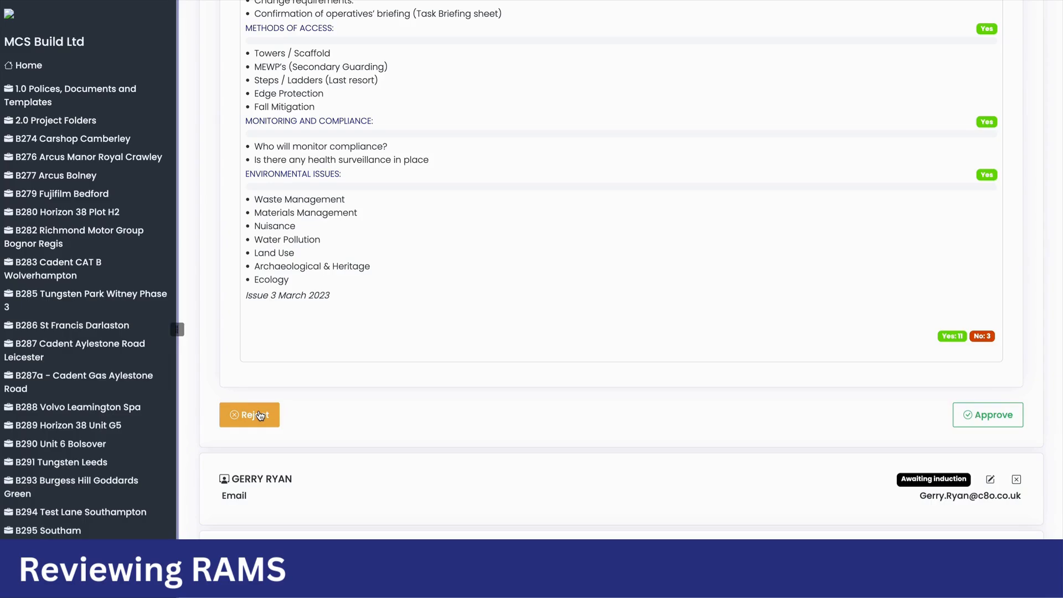
Step: Approve the Builders Ltd RAMS submission with a document expiry date of 01/07/2025, and refresh the company page to check its status
left_click(997, 421)
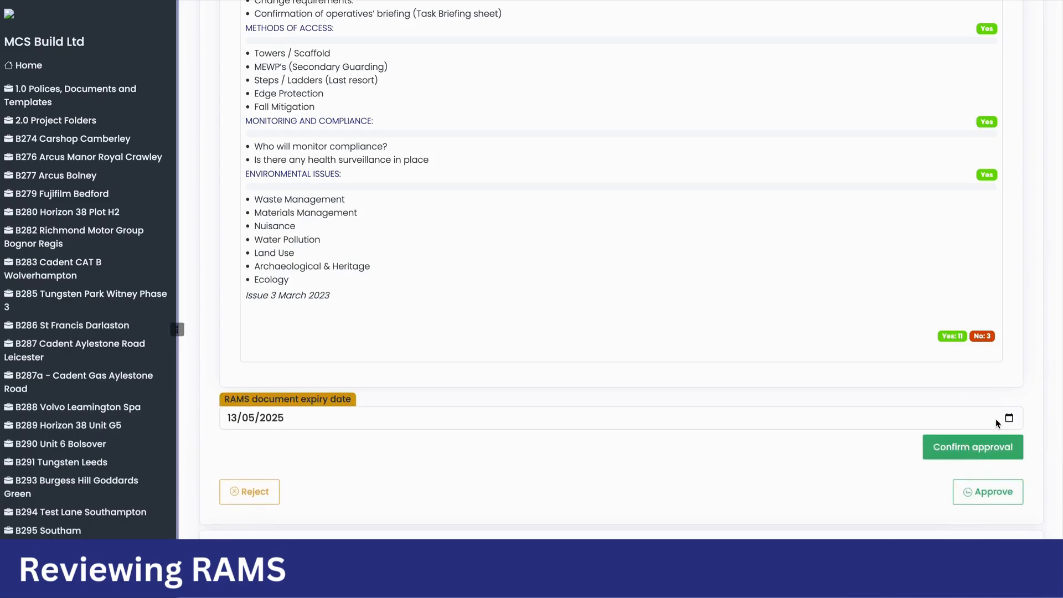
left_click(1009, 418)
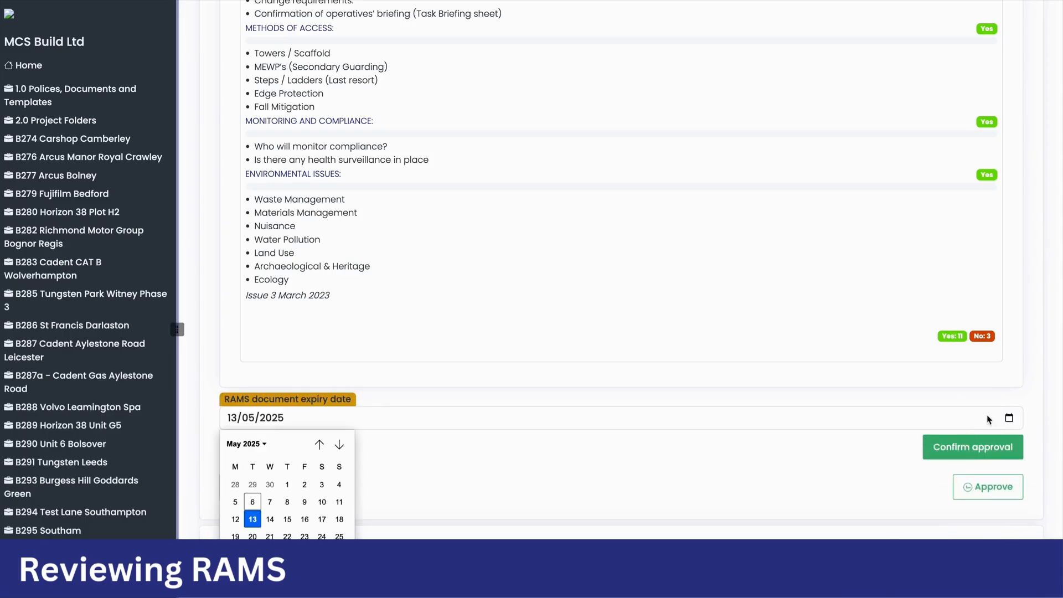
left_click(339, 445)
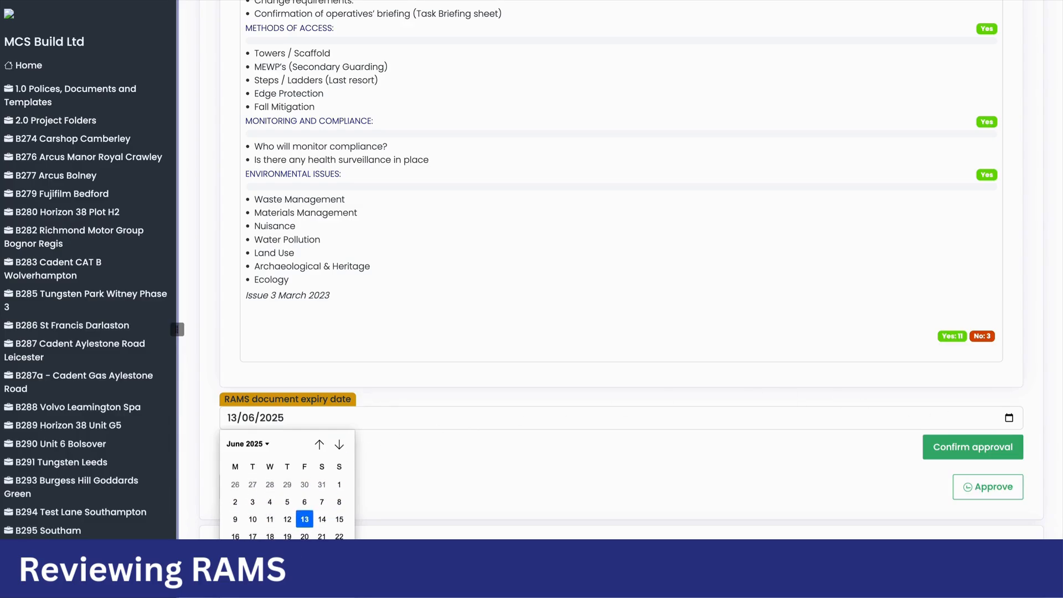
left_click(252, 571)
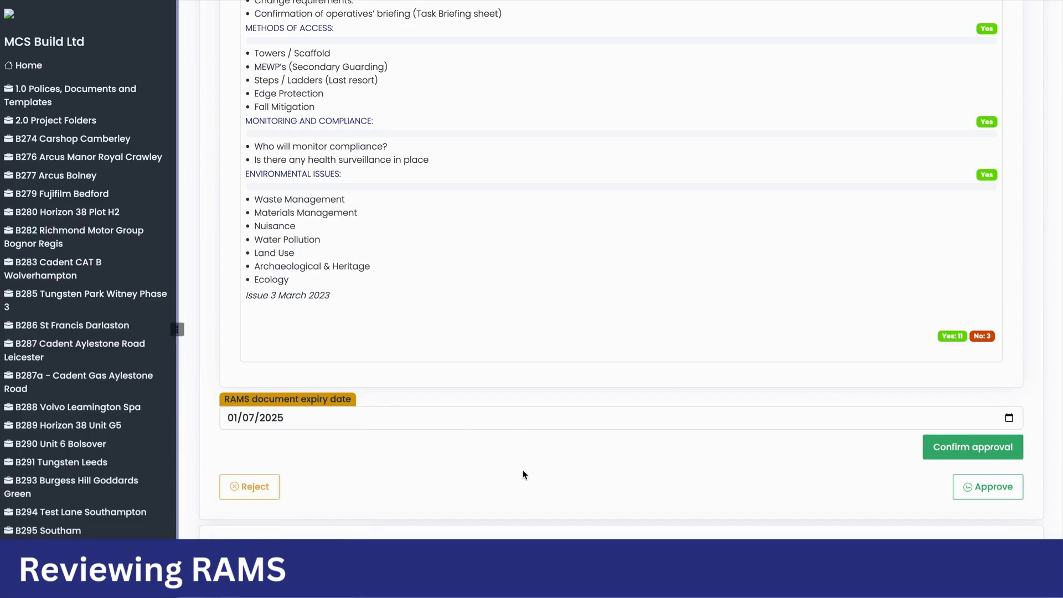
left_click(961, 452)
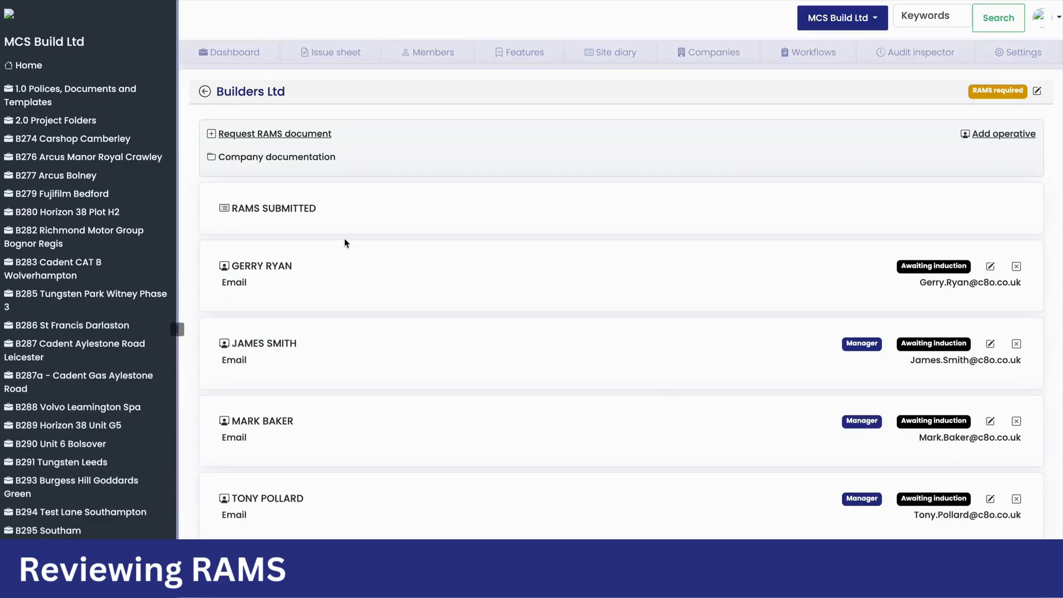
key("super+r")
left_click(293, 215)
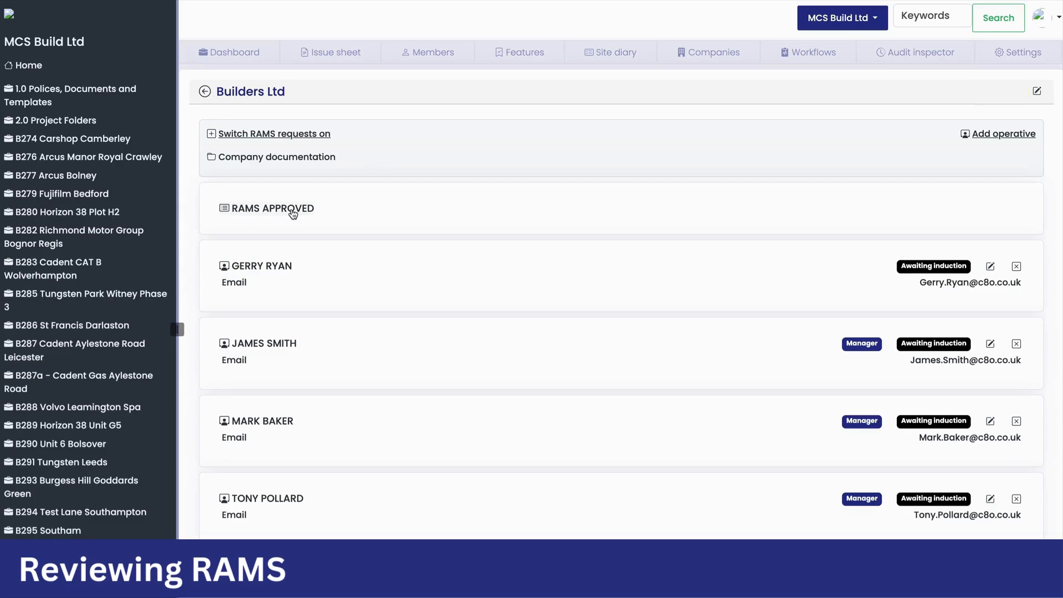